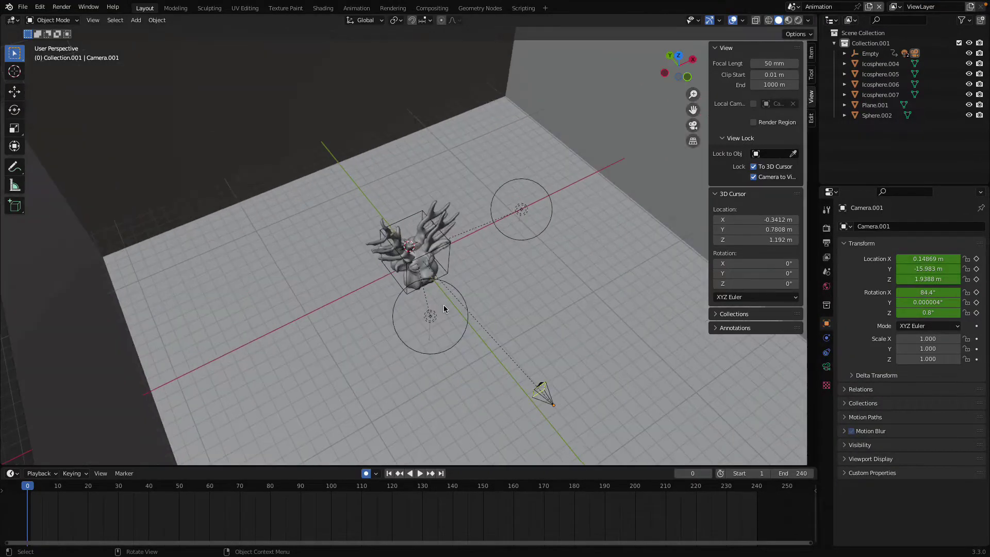
Step: Play the camera-and-lights animation in the viewport, then stop it
scroll(523, 325, "down", 5)
scroll(523, 325, "up", 5)
key("space")
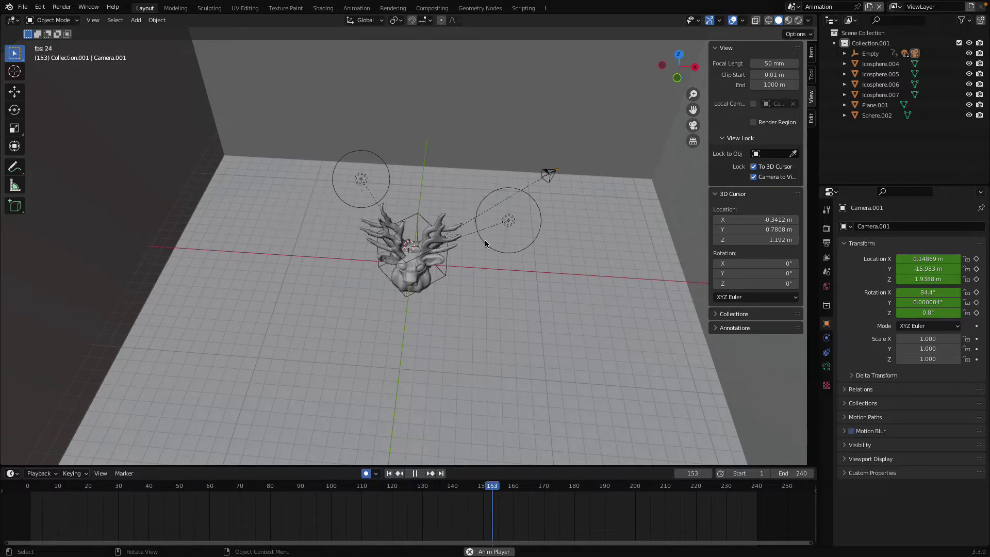
key("space")
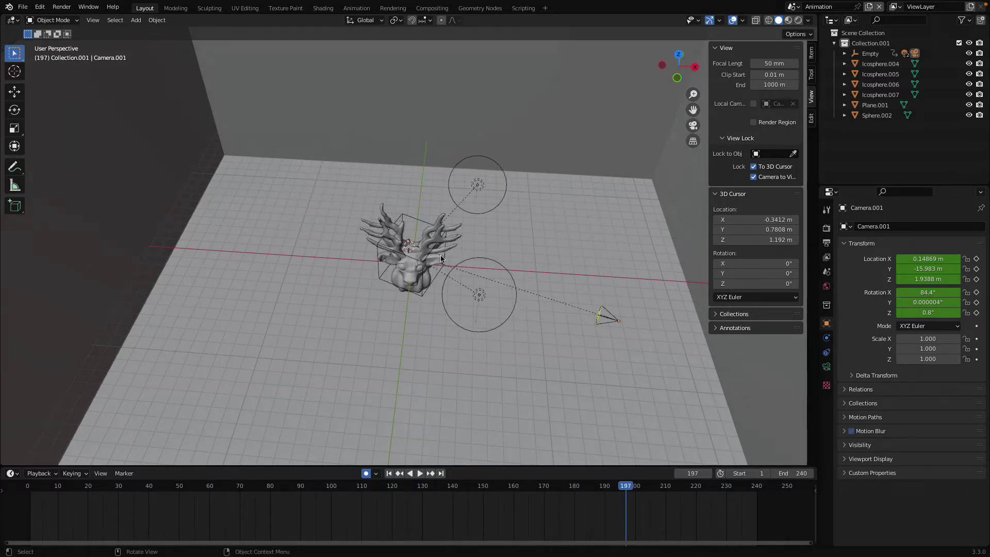
Step: Replay the animation through the scene camera, stopping at frame 65
left_click(692, 125)
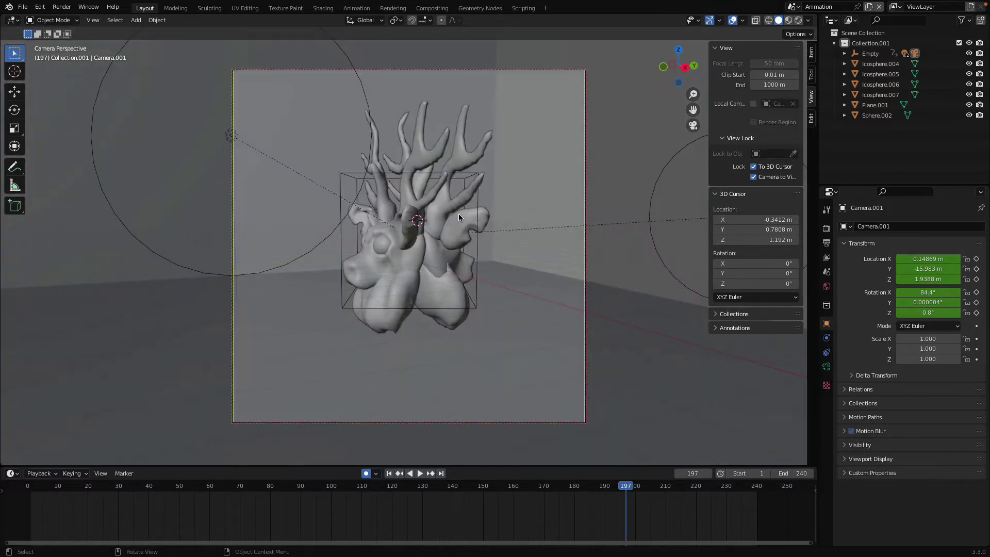
key("space")
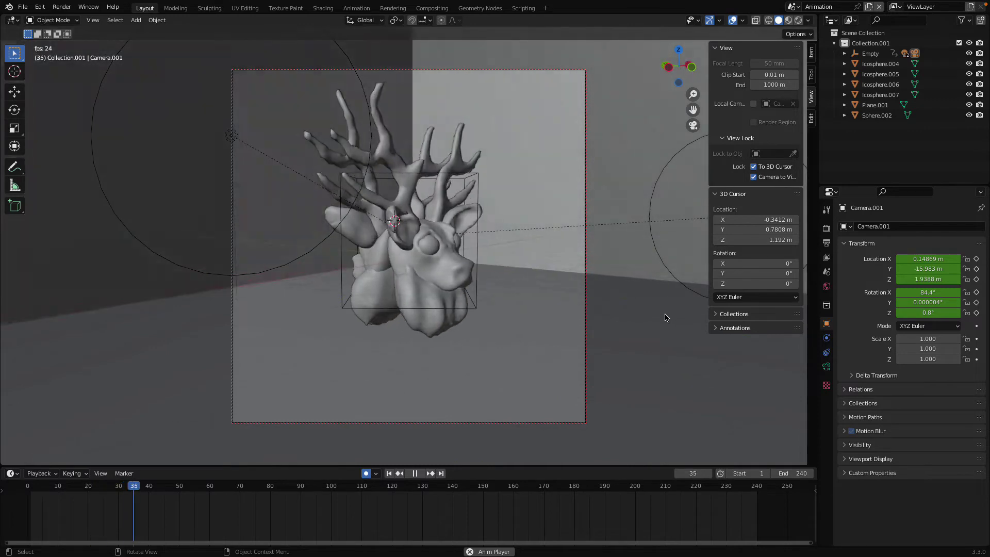
key("space")
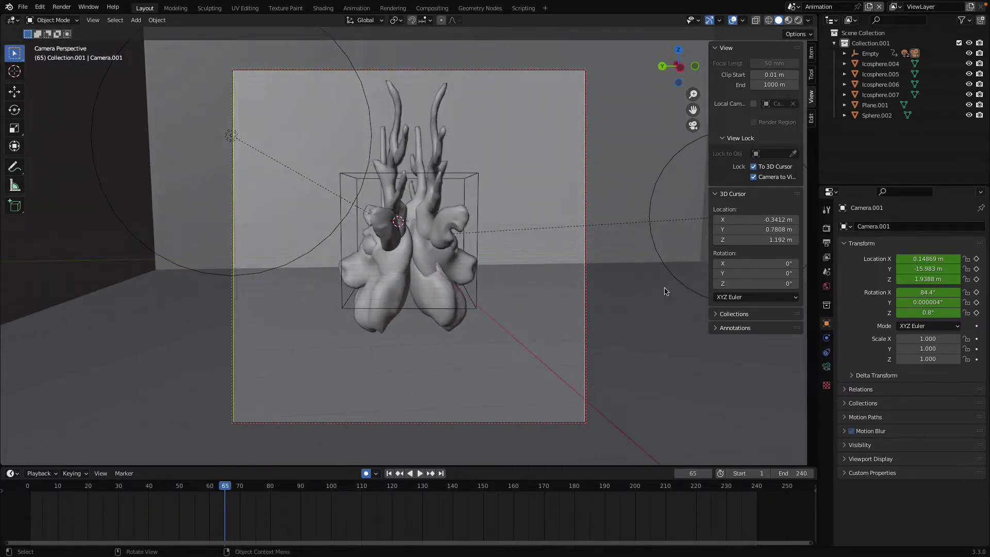
Step: Switch to the Animation.001 scene and leave camera view
left_click(799, 7)
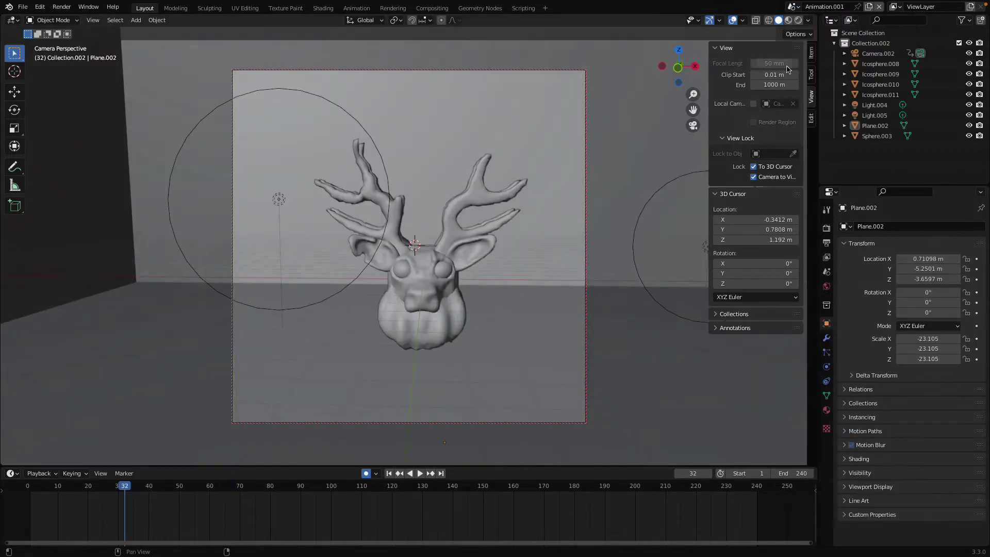
left_click(805, 31)
left_click(692, 125)
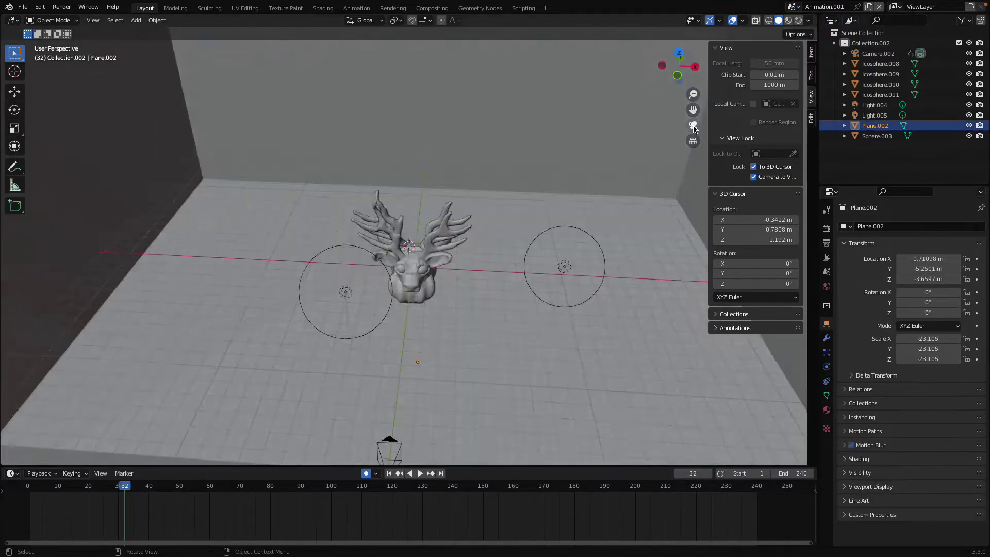
Step: Orbit the viewport around the deer head, lights and camera to look down on the scene
left_click(584, 194)
middle_click_drag(584, 194, 546, 207)
key("alt+a")
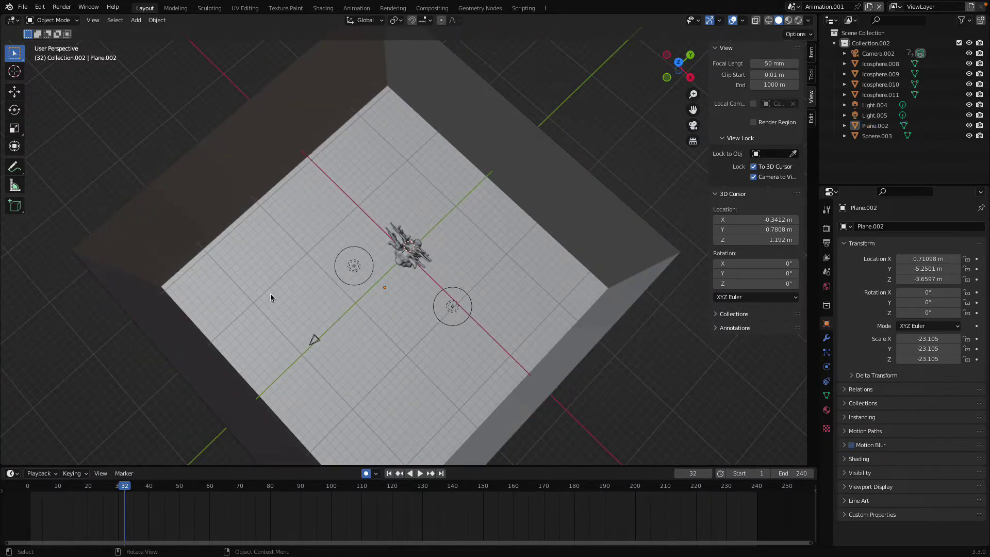
middle_click_drag(258, 293, 342, 331)
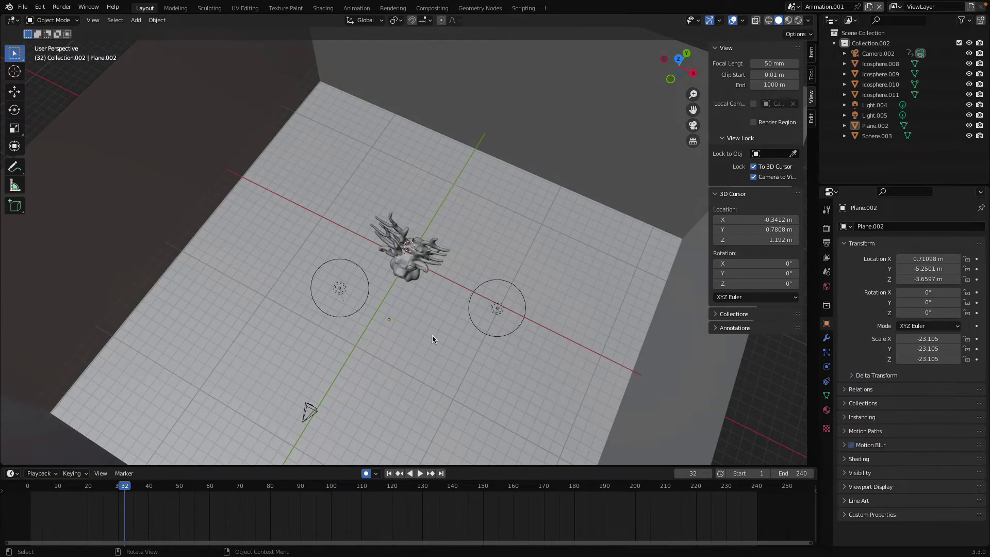
middle_click_drag(432, 336, 485, 246)
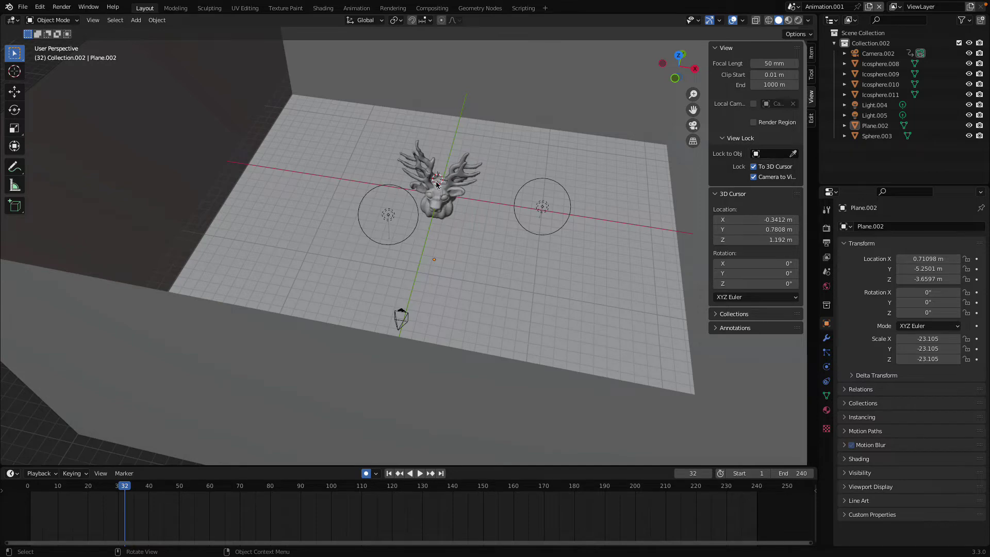
mouse_move(439, 186)
middle_mouse_down()
mouse_move(474, 221)
mouse_move(440, 187)
middle_mouse_up()
Step: Add a Cube empty (Empty.001) at the 3D cursor beside the deer head
key("shift+a")
mouse_move(440, 187)
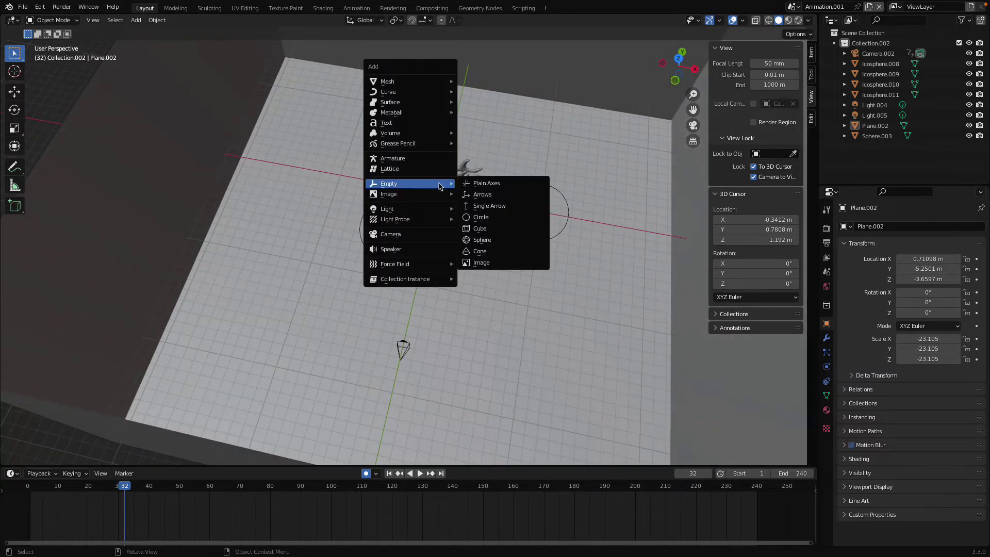
left_click(491, 232)
middle_click_drag(465, 221, 517, 268)
scroll(416, 150, "up", 3)
middle_click_drag(416, 150, 450, 161)
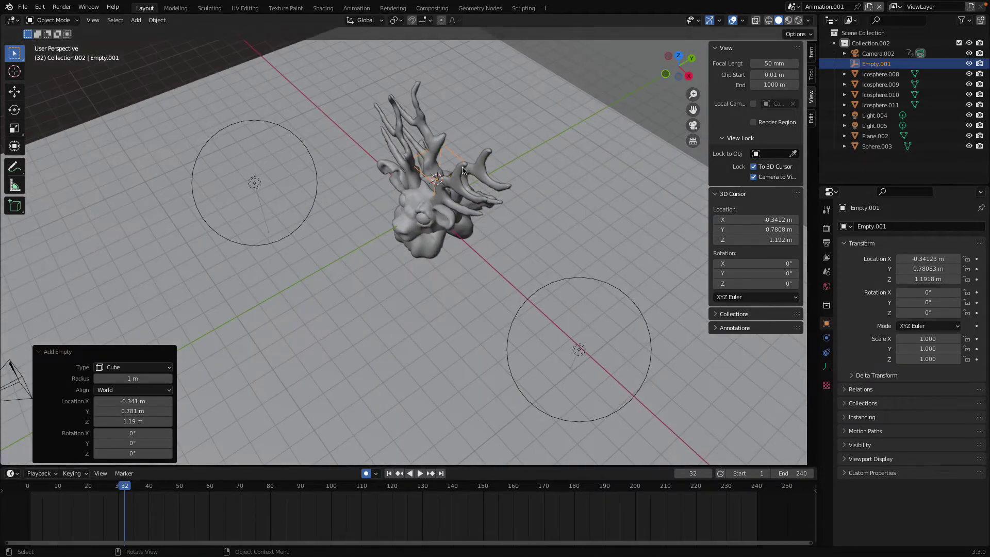
scroll(464, 169, "down", 5)
Step: Hide the floor plane and walls, then orbit to face the deer head
left_click(478, 299)
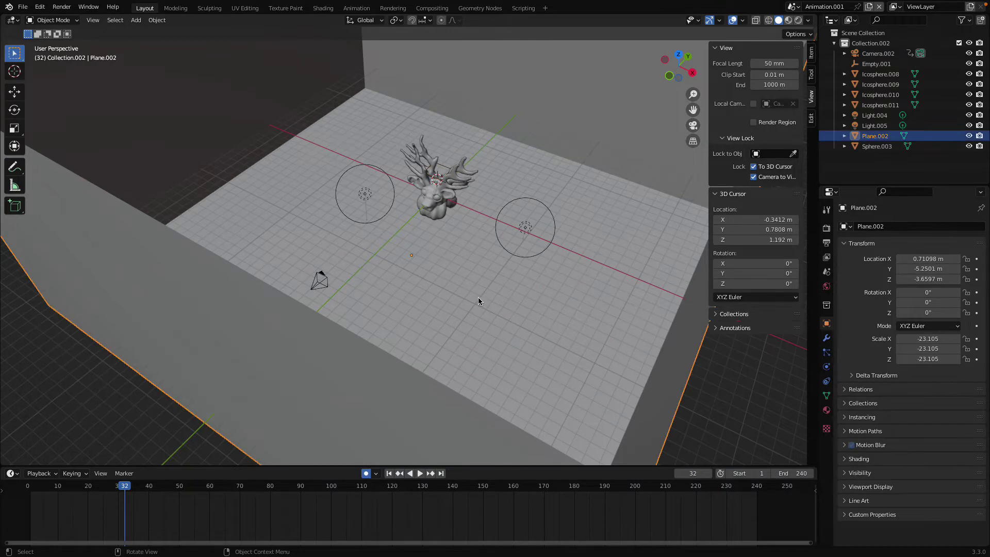
key("h")
scroll(449, 294, "up", 6)
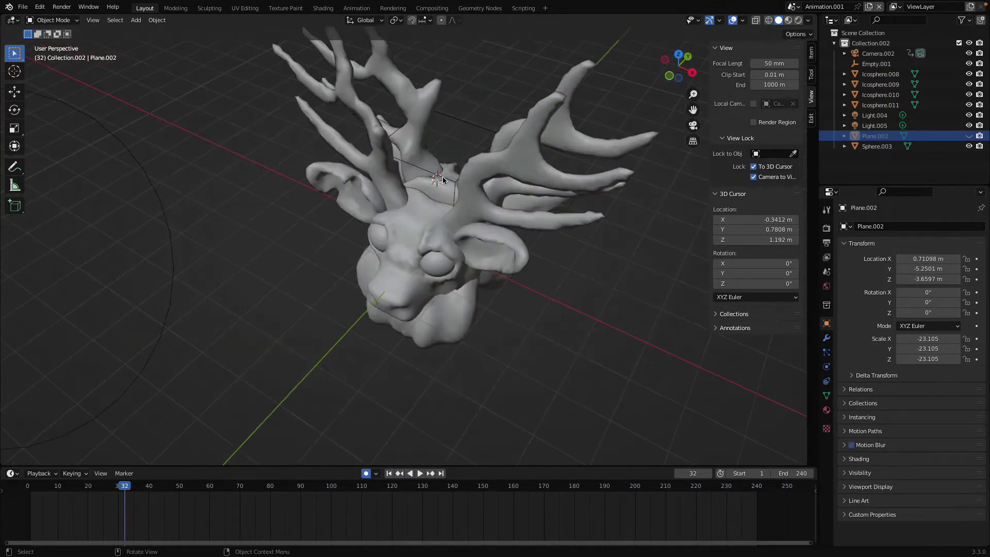
middle_click_drag(442, 179, 473, 171)
Step: Scale Empty.001 to 2.413 and move it in front view to enclose the deer head
left_click(471, 170)
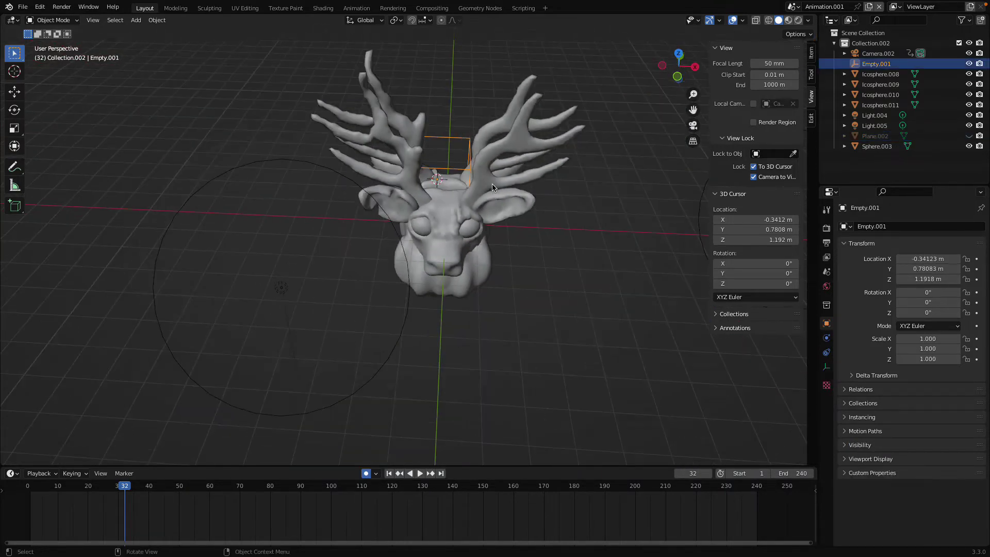
key("s")
left_click(570, 170)
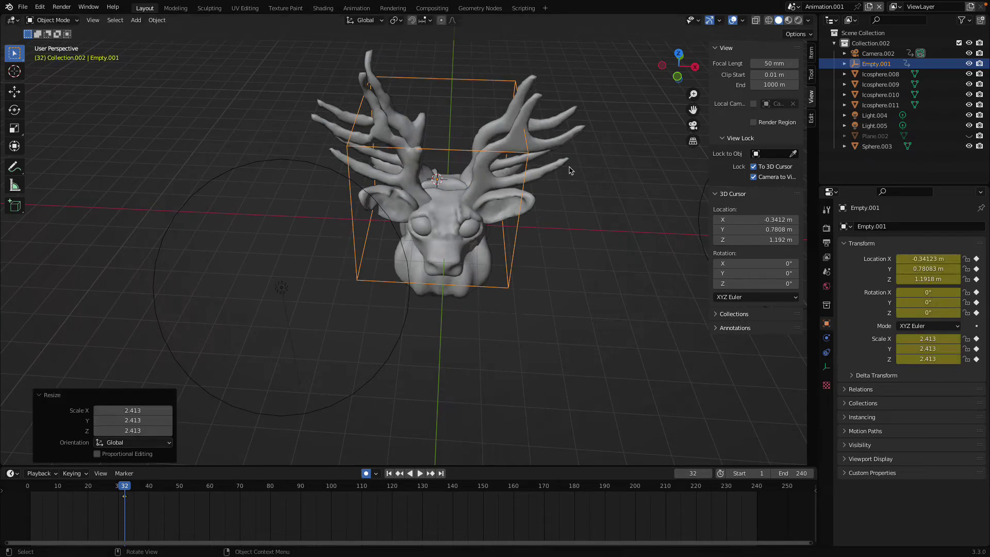
key("KP_1")
key("g")
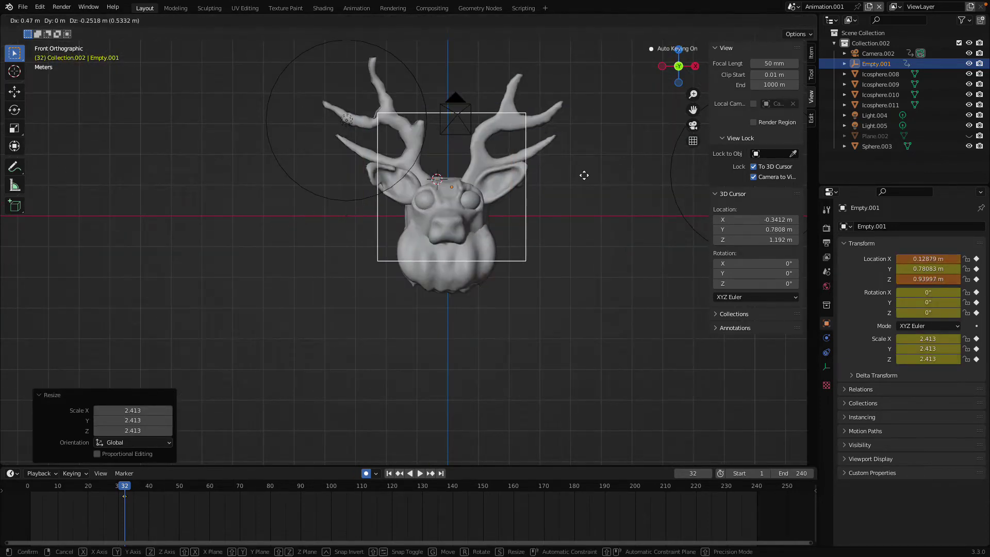
left_click(580, 176)
left_click(595, 227)
scroll(597, 230, "down", 4)
middle_click_drag(597, 229, 499, 271)
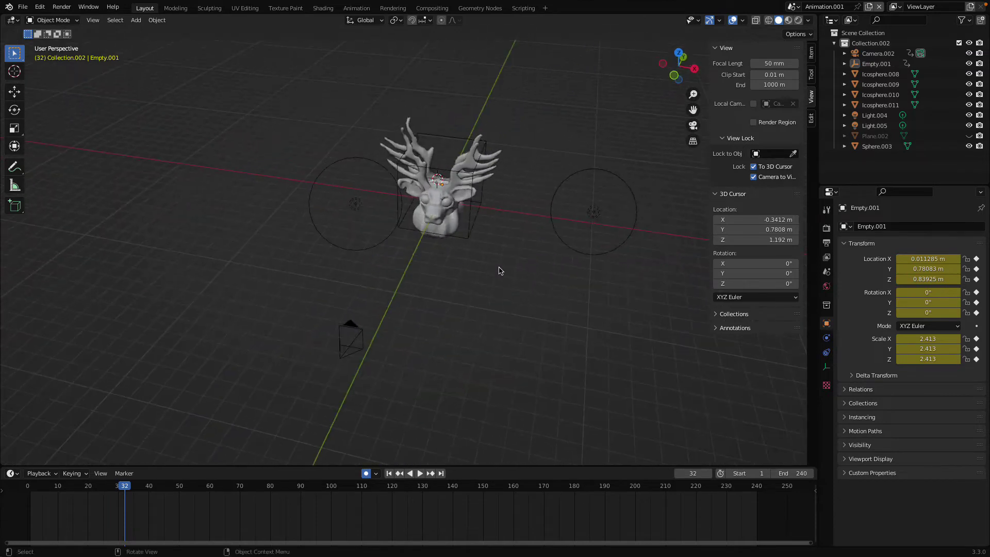
Step: Parent Camera.002, Light.004 and Light.005 to Empty.001 with Object (Keep Transform)
left_click(354, 329)
left_click(361, 216, "shift")
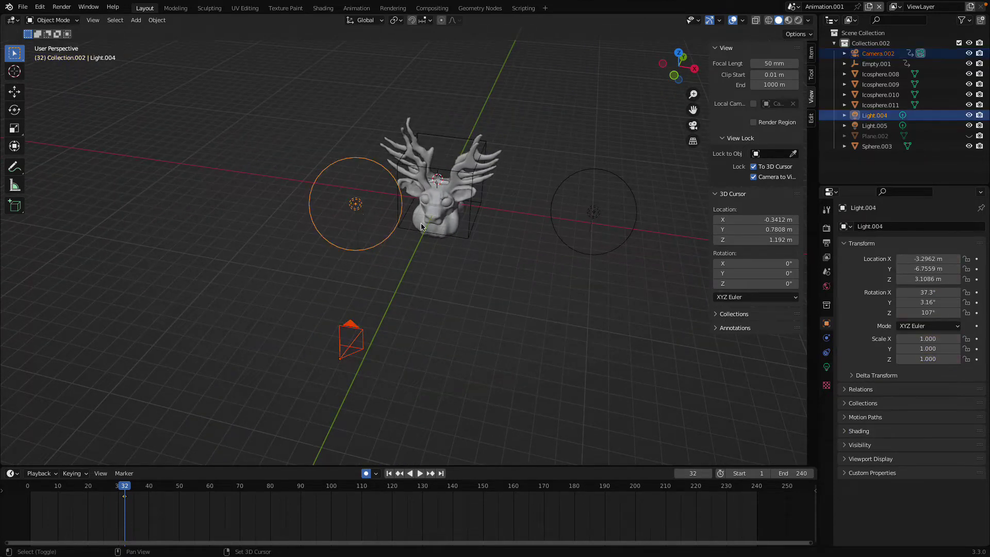
left_click(552, 222, "shift")
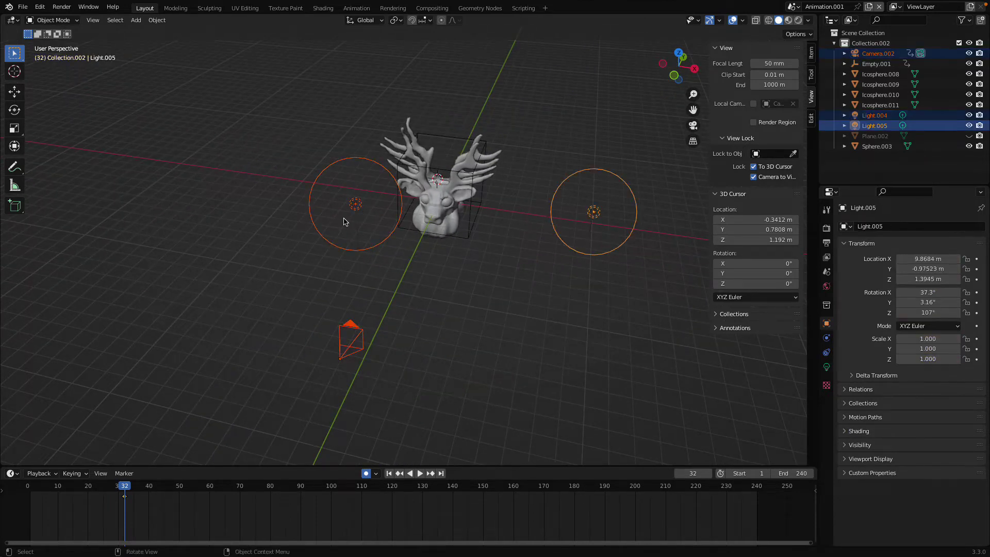
left_click(433, 173, "shift")
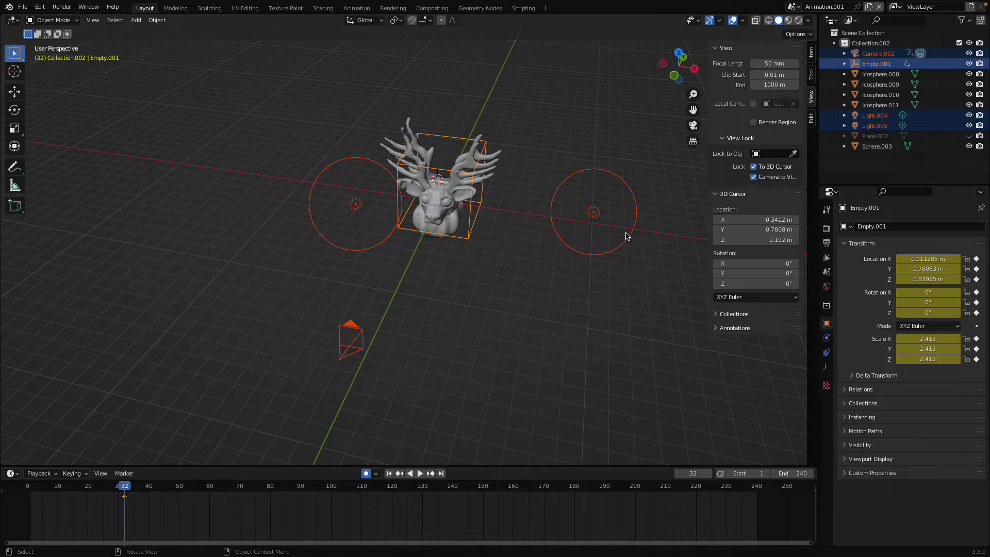
key("ctrl+p")
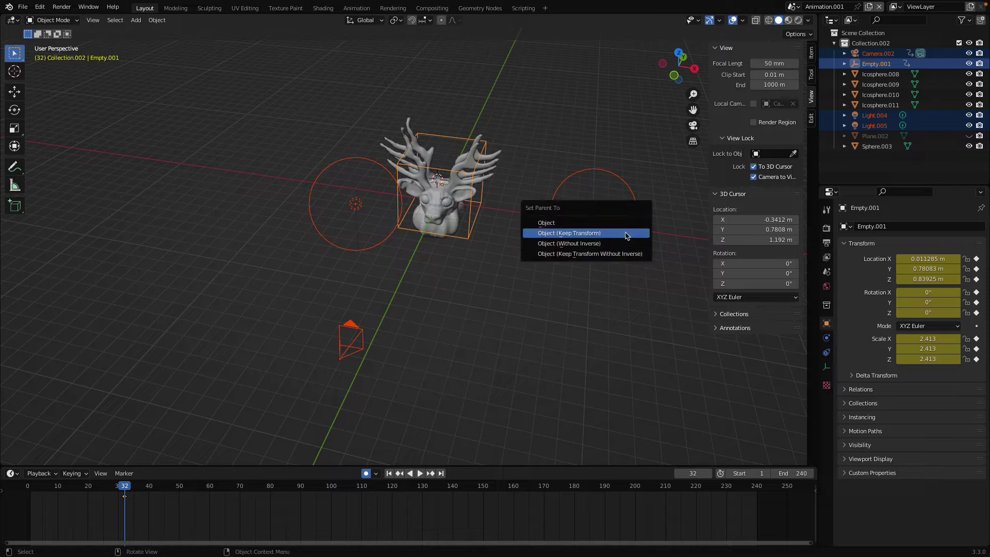
left_click(627, 235)
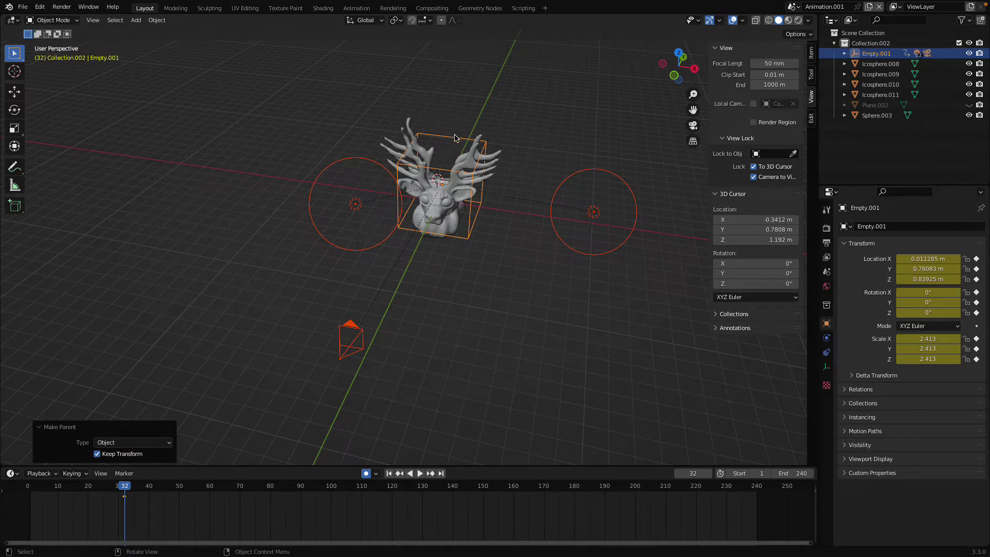
left_click(455, 138)
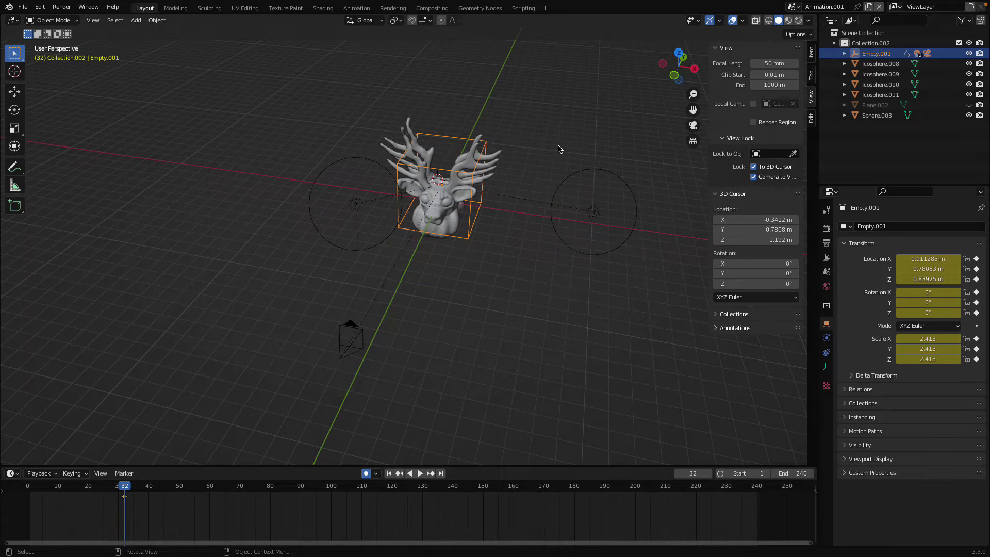
key("r")
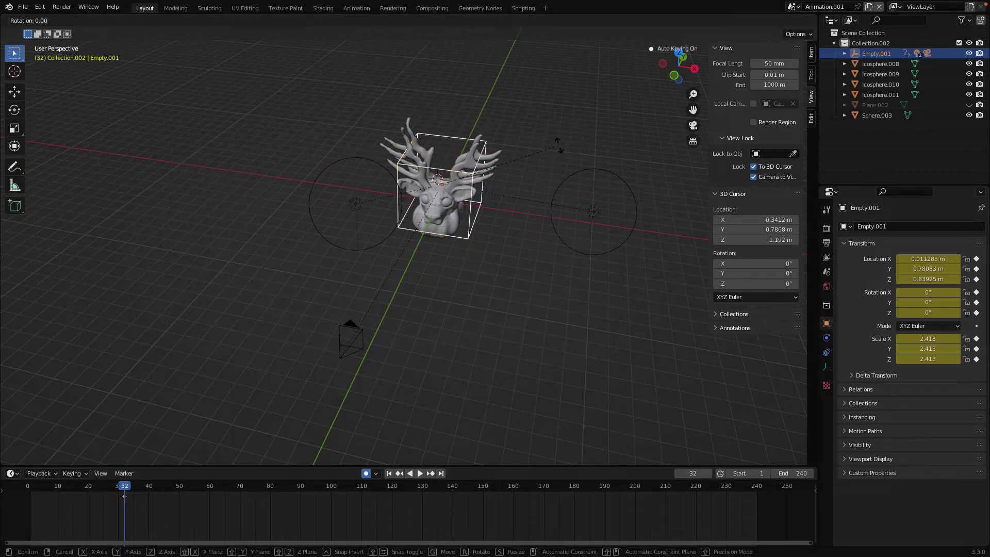
key("z")
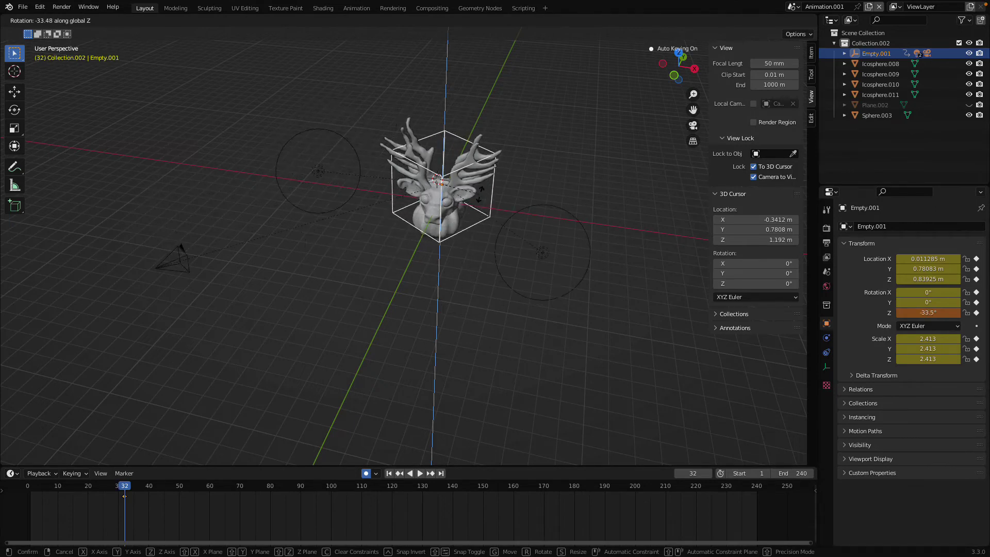
key("Escape")
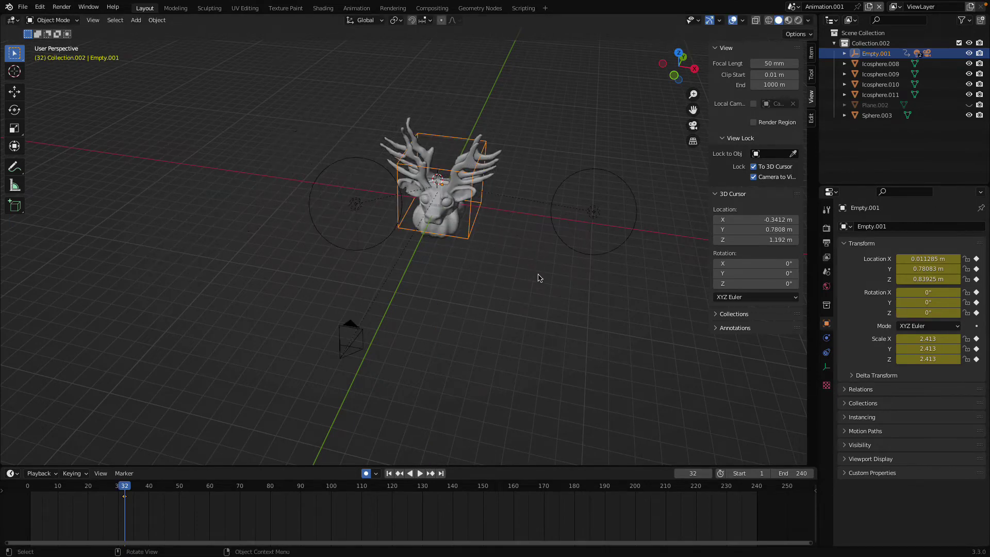
left_click(540, 279)
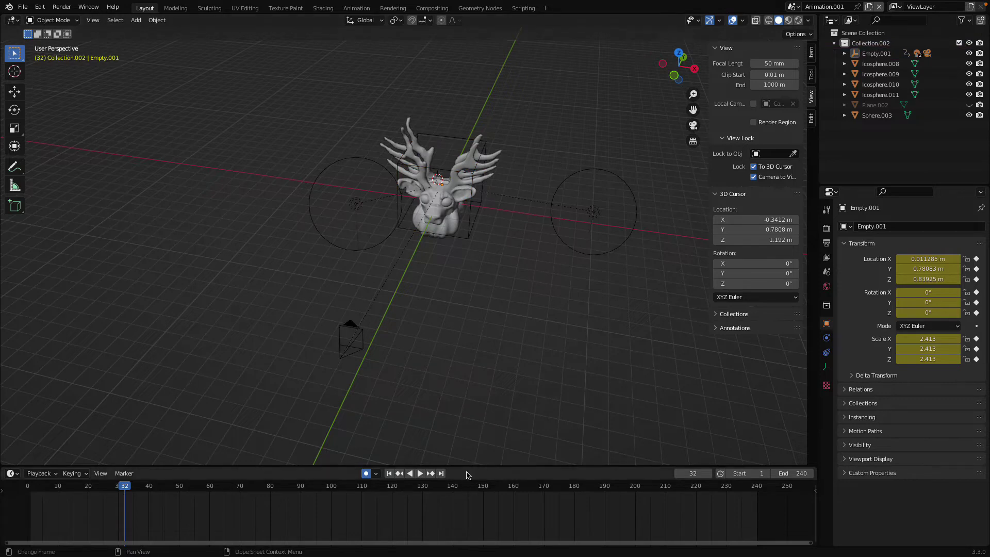
Step: Enlarge the timeline area and select the empty cube, previewing its animation
left_click_drag(470, 467, 486, 364)
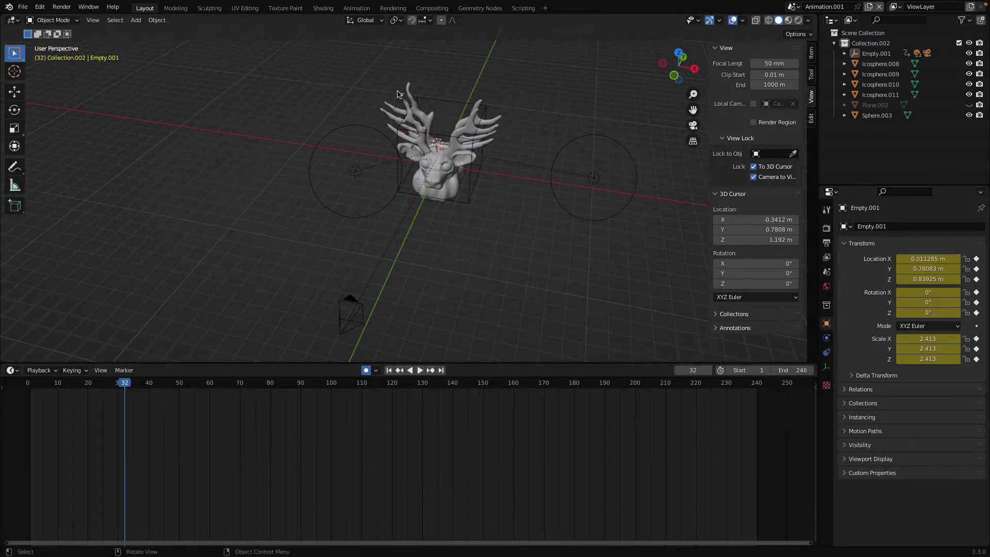
left_click(356, 8)
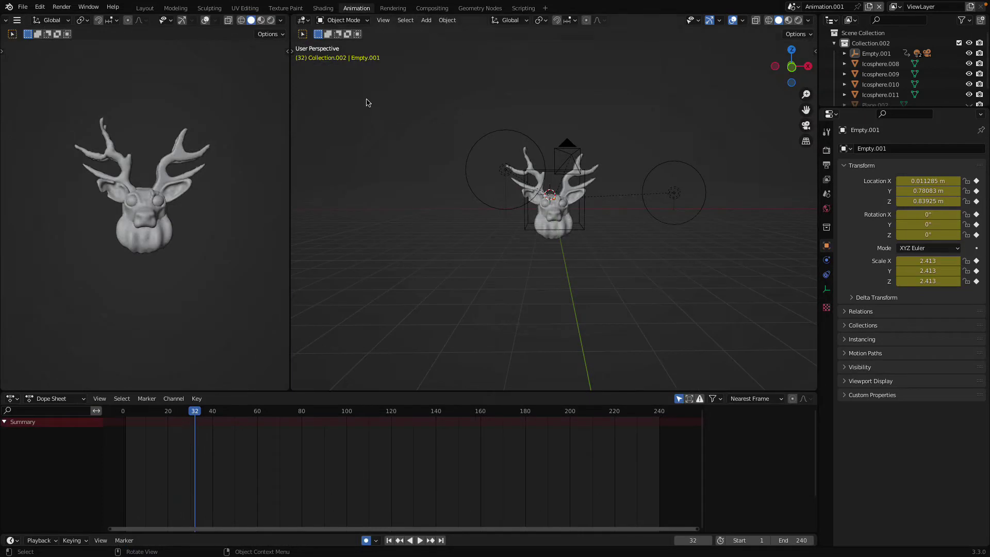
left_click(146, 8)
left_click(447, 138)
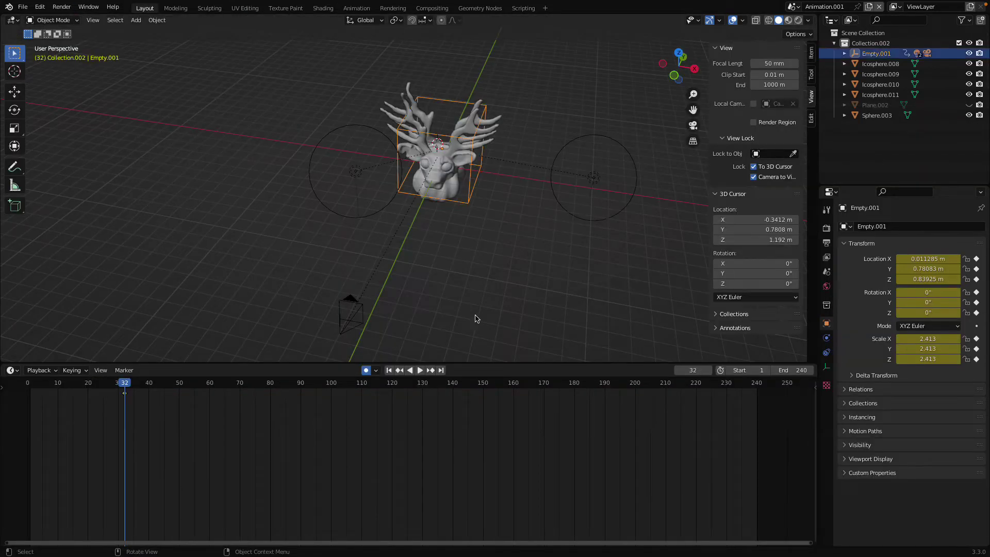
key("space")
key("space")
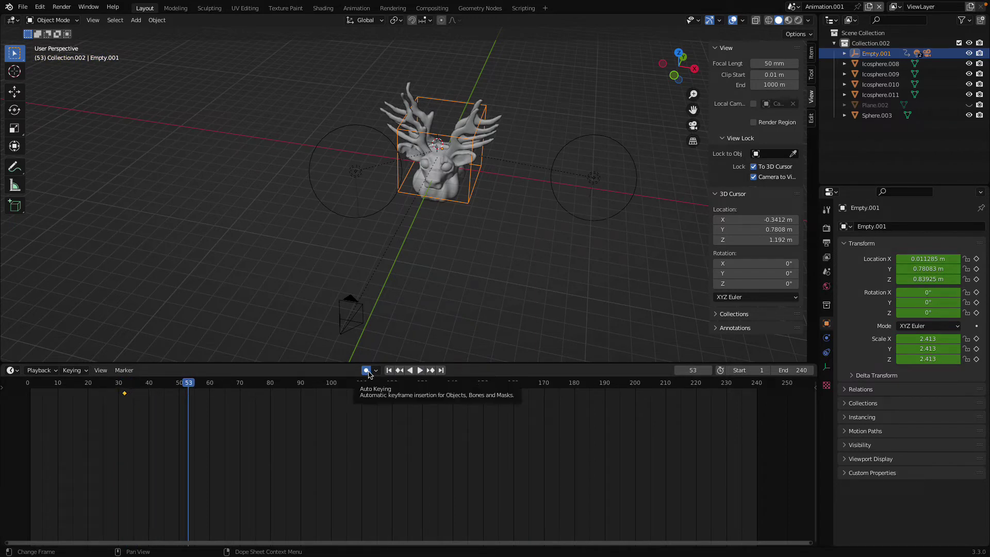
Step: Delete the empty's frame-32 keyframe and rewind the playhead to frame 1
left_click_drag(149, 428, 106, 391)
right_click(121, 396)
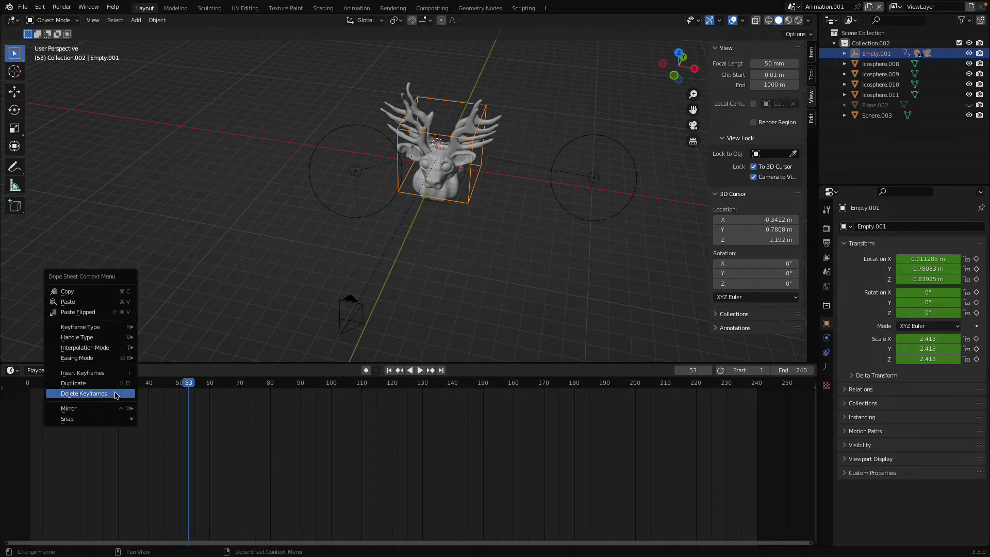
left_click(119, 394)
left_click_drag(187, 387, 32, 393)
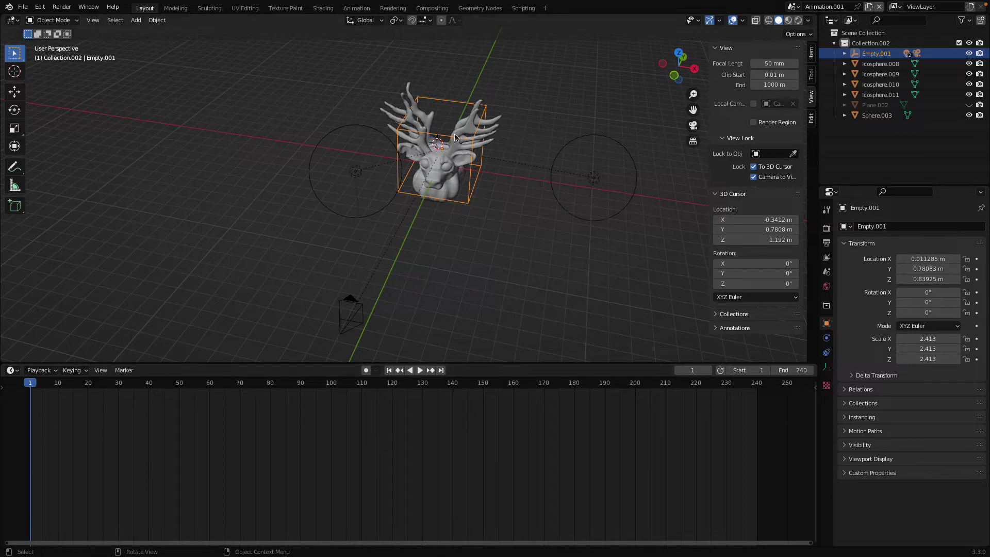
Step: Insert a Location, Rotation & Scale keyframe on the empty at frame 1, then go to frame 30
key("i")
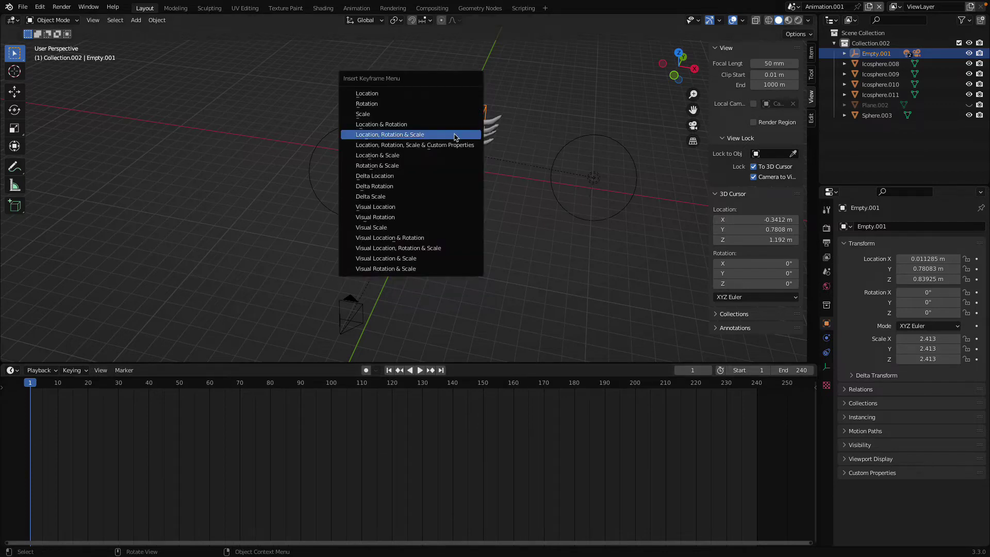
left_click(455, 135)
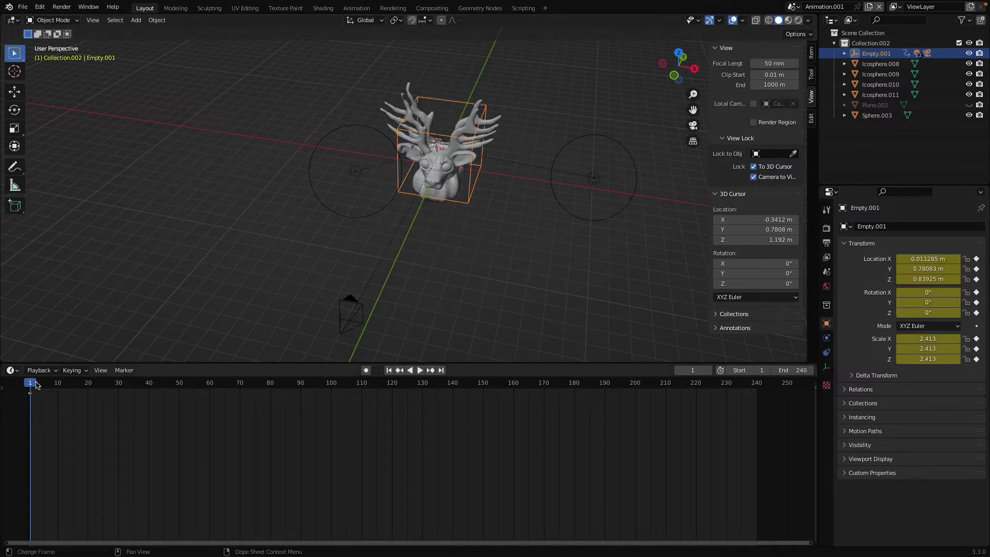
key("space")
key("space")
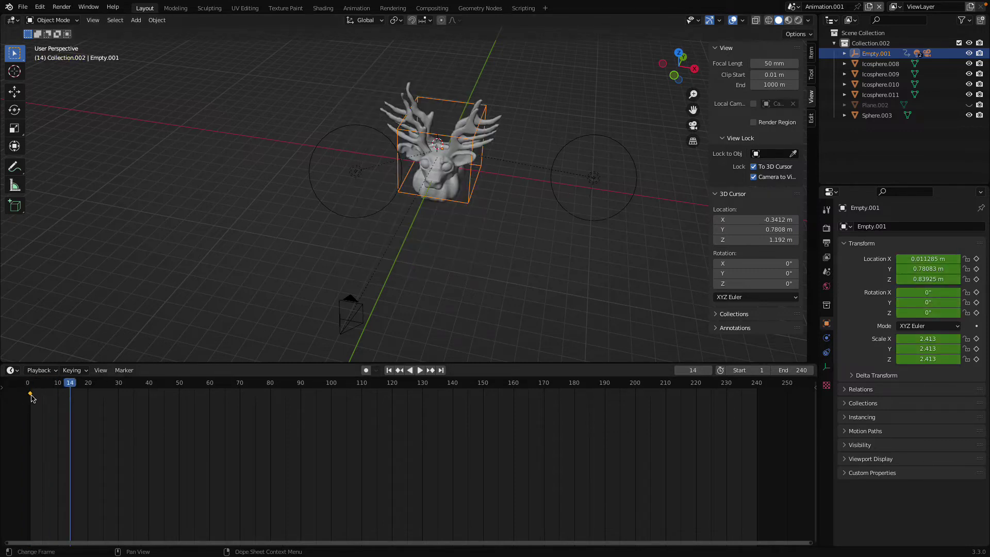
left_click_drag(71, 385, 121, 390)
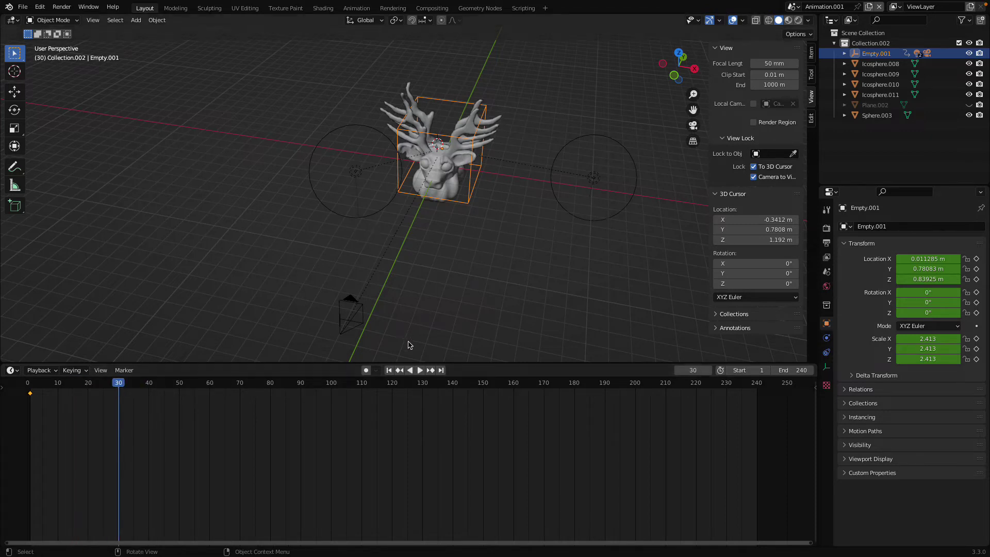
Step: Enable Auto Keying and set the empty's Z rotation to -45° at frame 30
left_click(366, 371)
left_click(944, 313)
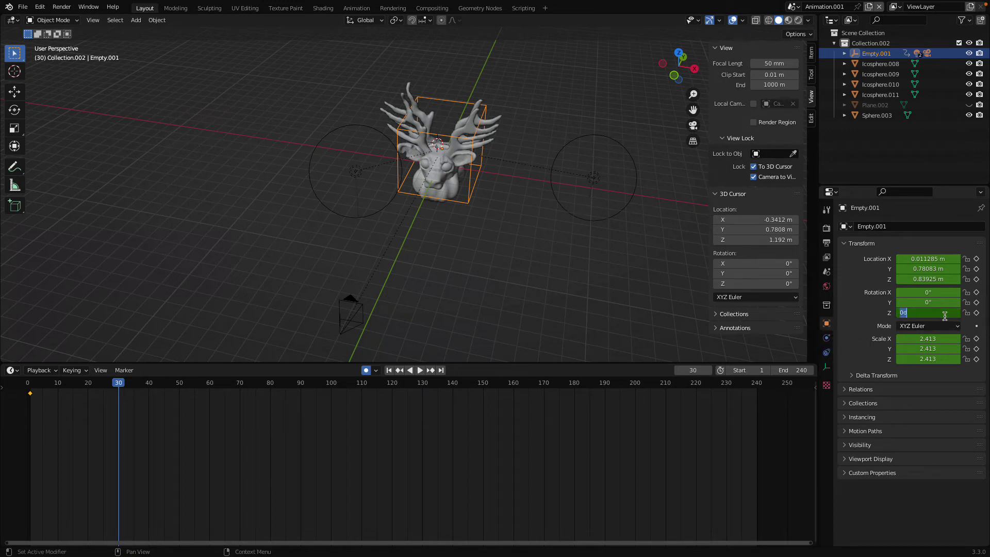
type("-45")
key("Return")
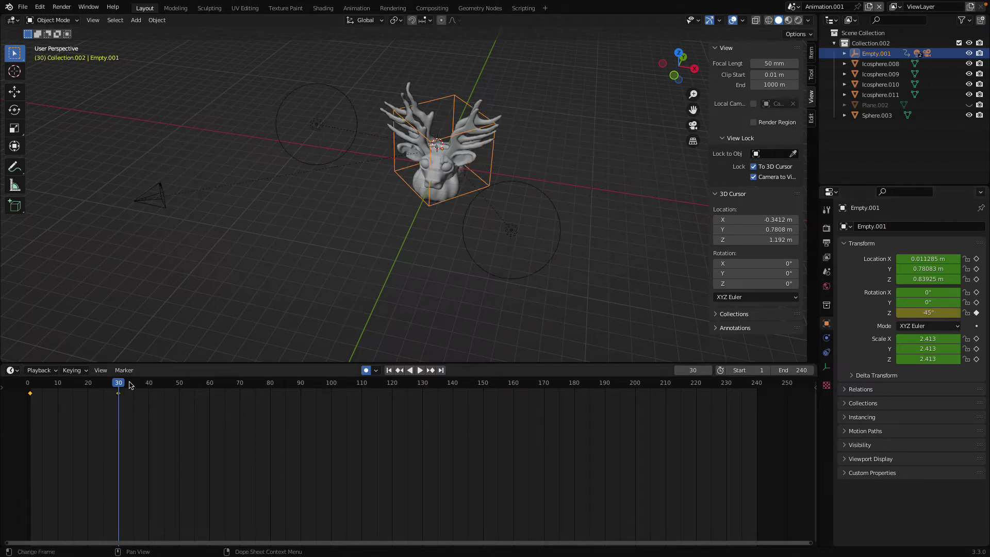
Step: Key the empty's Z rotation at -90° on frame 60 and -135° on frame 90
left_click_drag(122, 386, 210, 395)
left_click(939, 313)
left_click(938, 315)
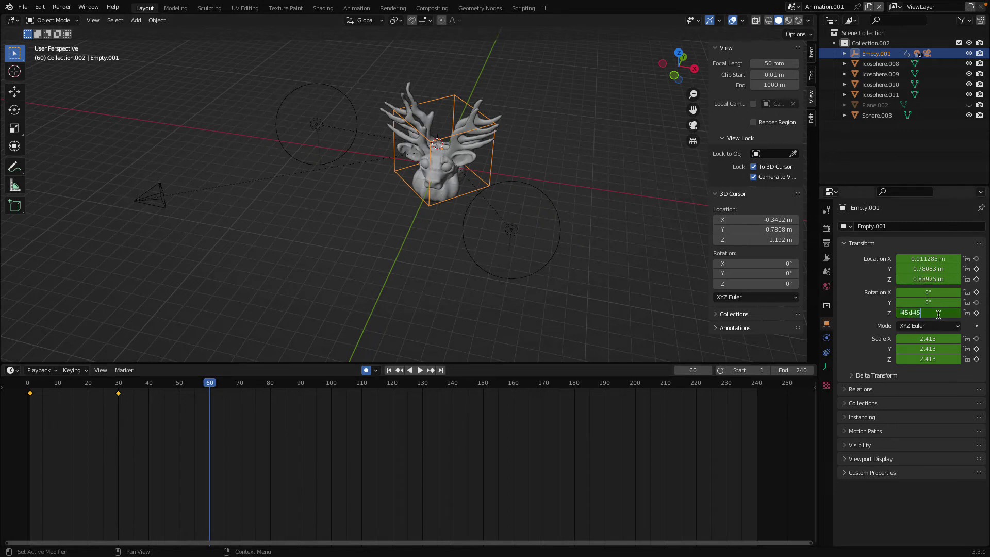
type("-45")
key("Return")
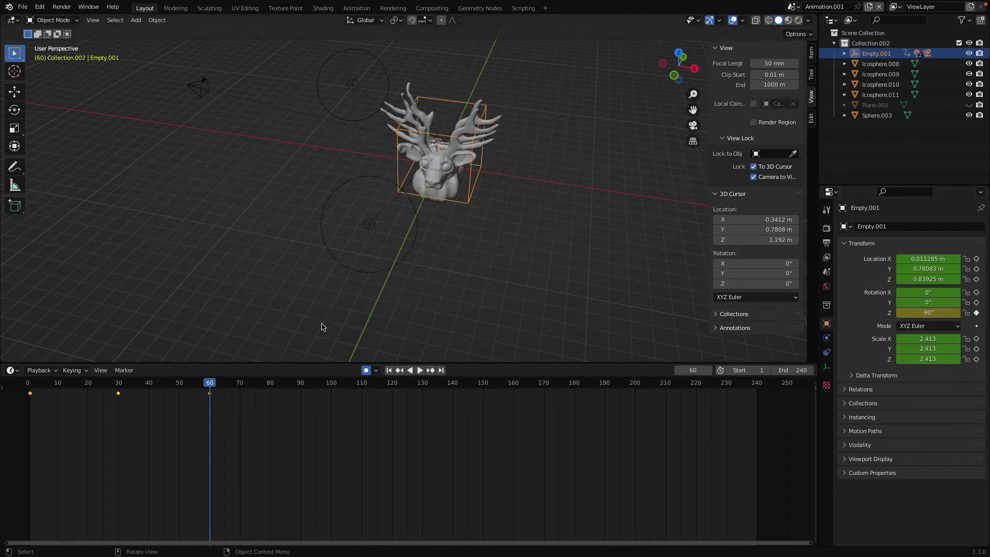
left_click_drag(211, 393, 301, 408)
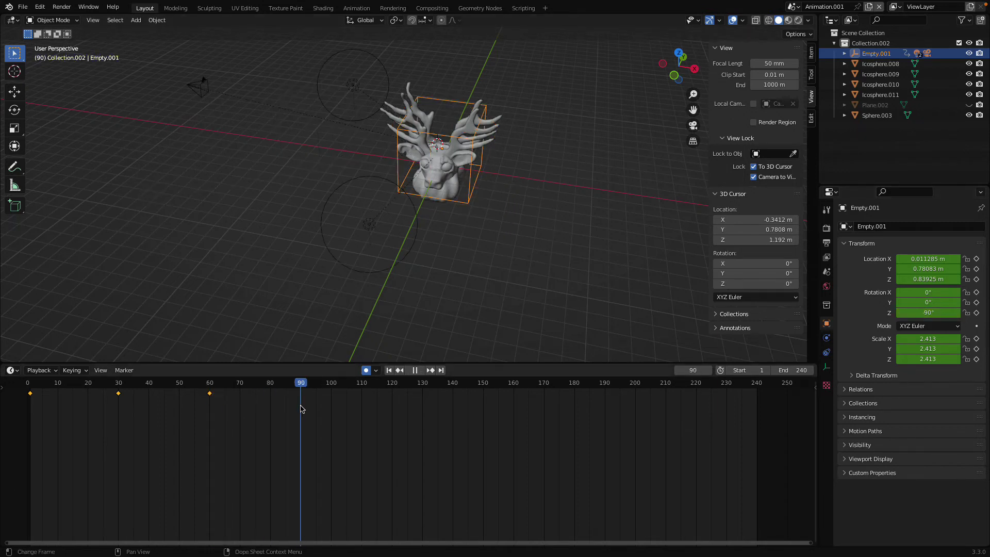
left_click(939, 313)
left_click(940, 309)
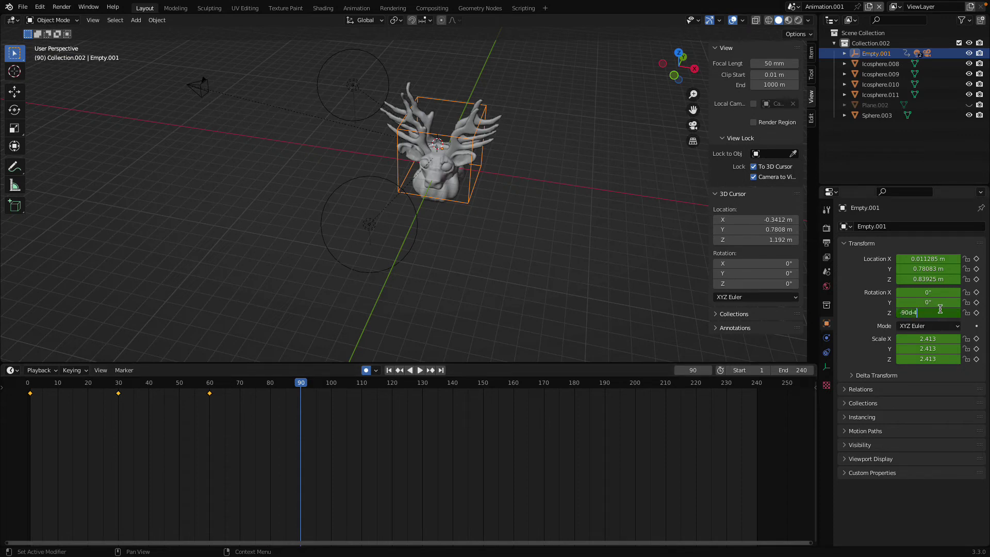
key("Return")
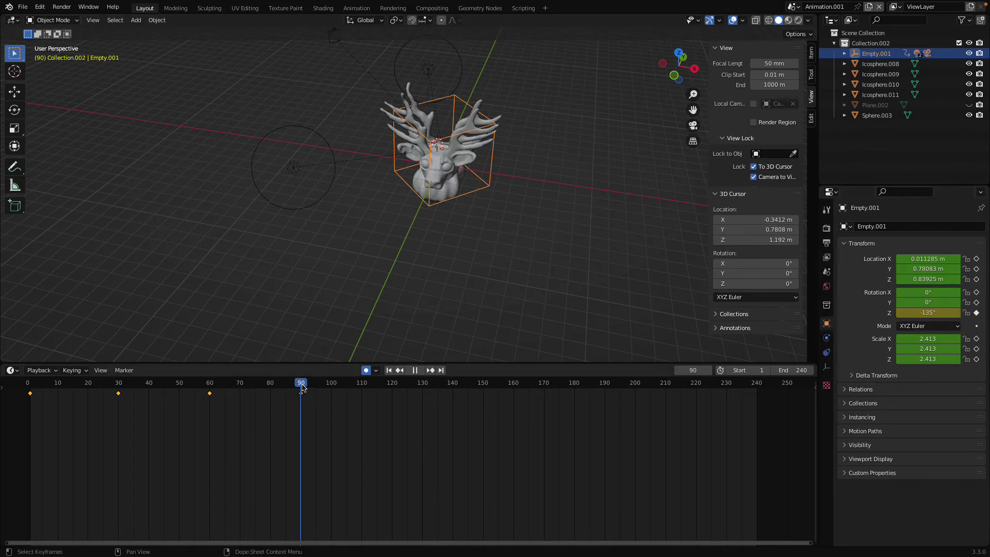
Step: Play the rig rotation from the start, stop it, and rewind to frame 0
key("shift+Left")
key("space")
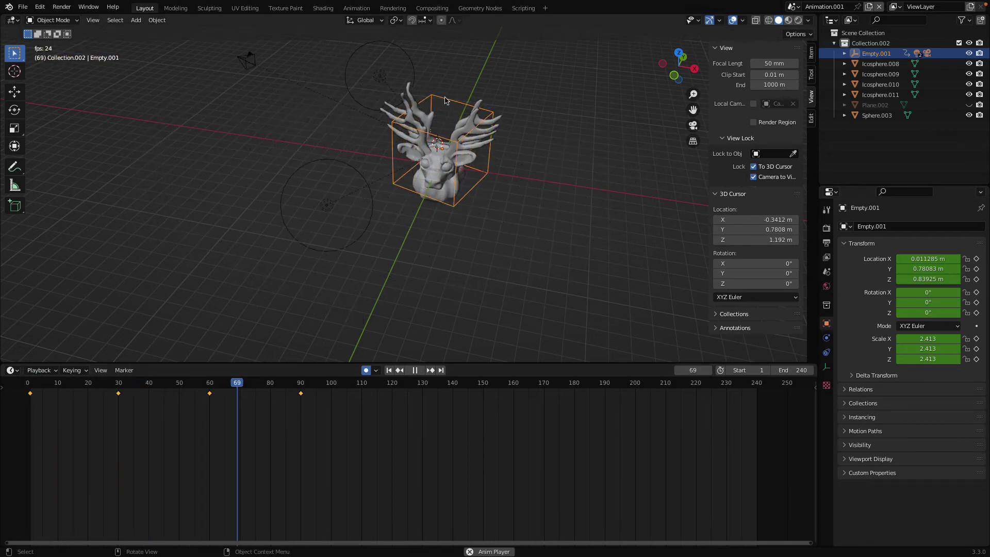
key("space")
left_click_drag(310, 379, 25, 382)
Step: Play the spin through the scene camera, stopping near frame 62
left_click(693, 126)
key("space")
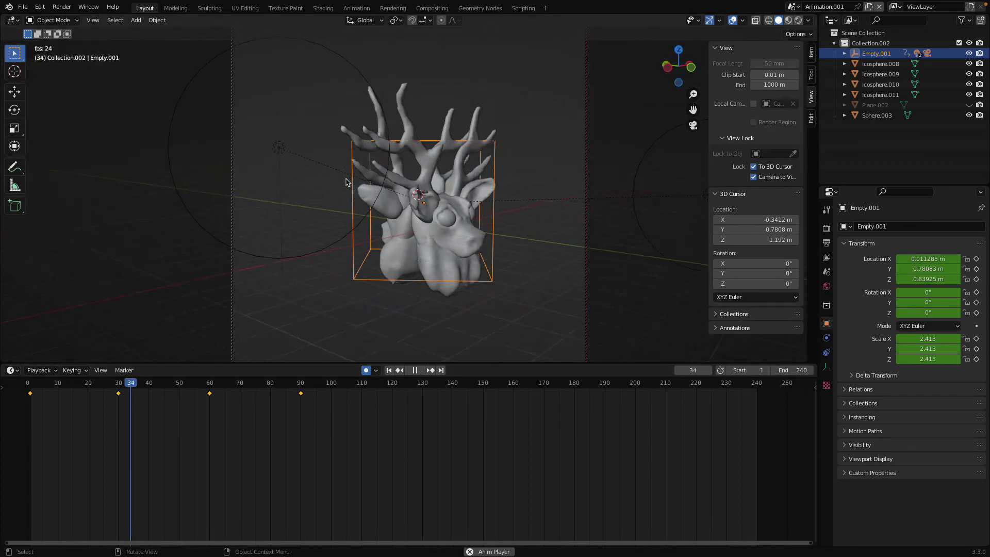
key("space")
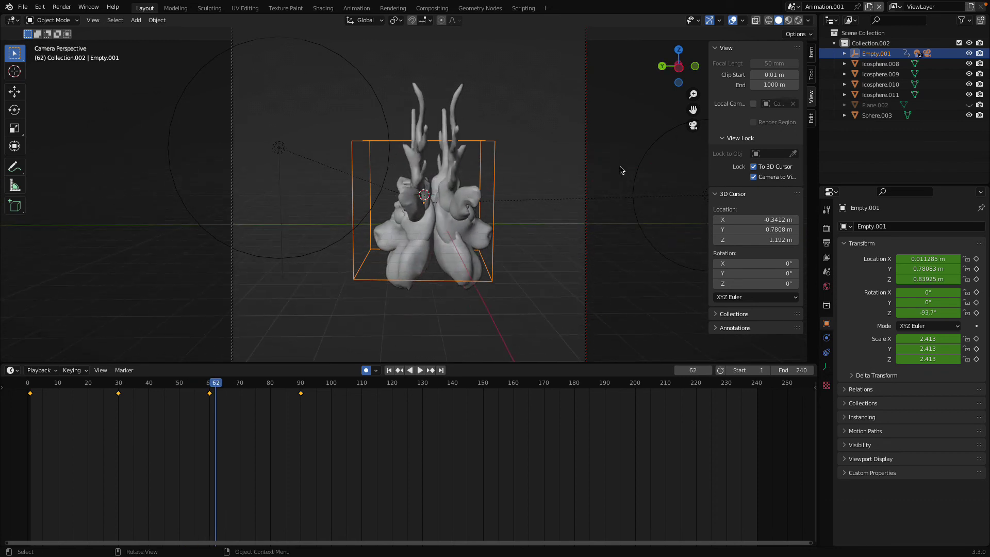